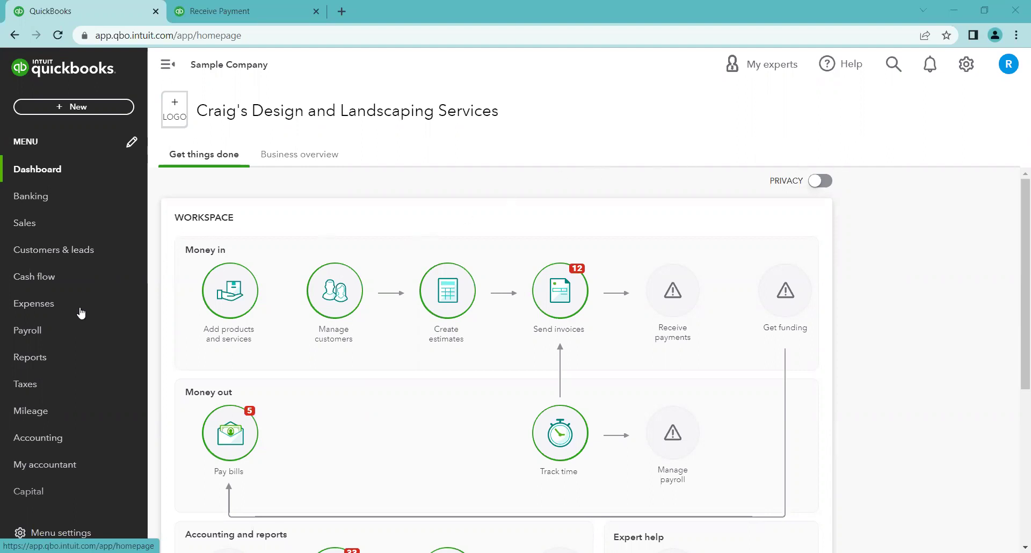
# Open the Profit and Loss report and run it for this year-to-date with the Cash accounting method.
pyautogui.click(63, 357)
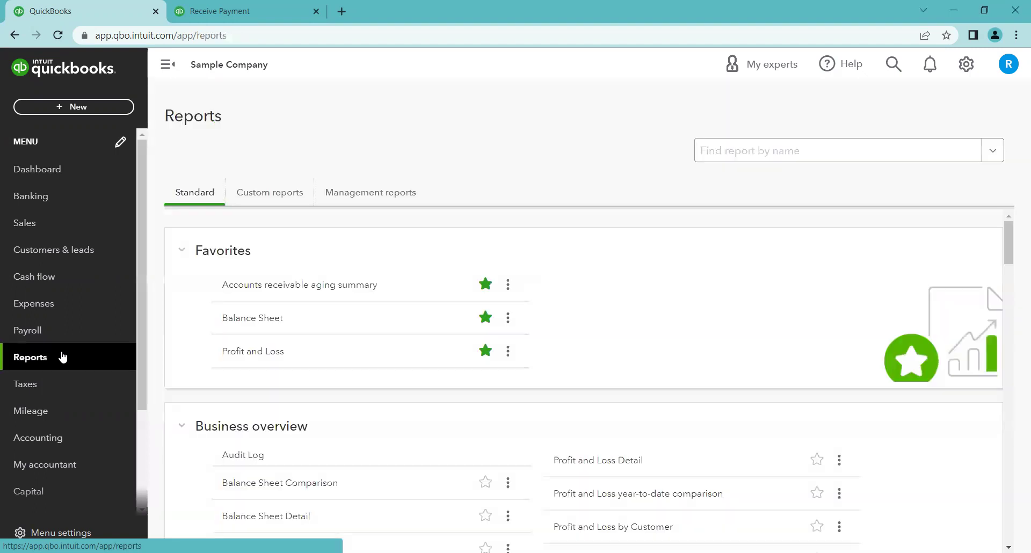
pyautogui.click(253, 352)
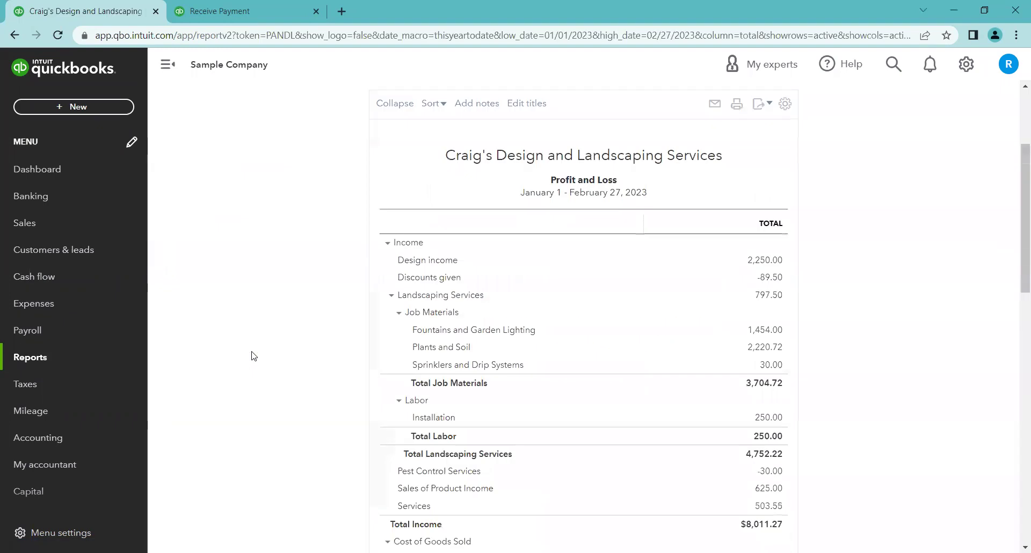
pyautogui.scroll(3, 268, 347)
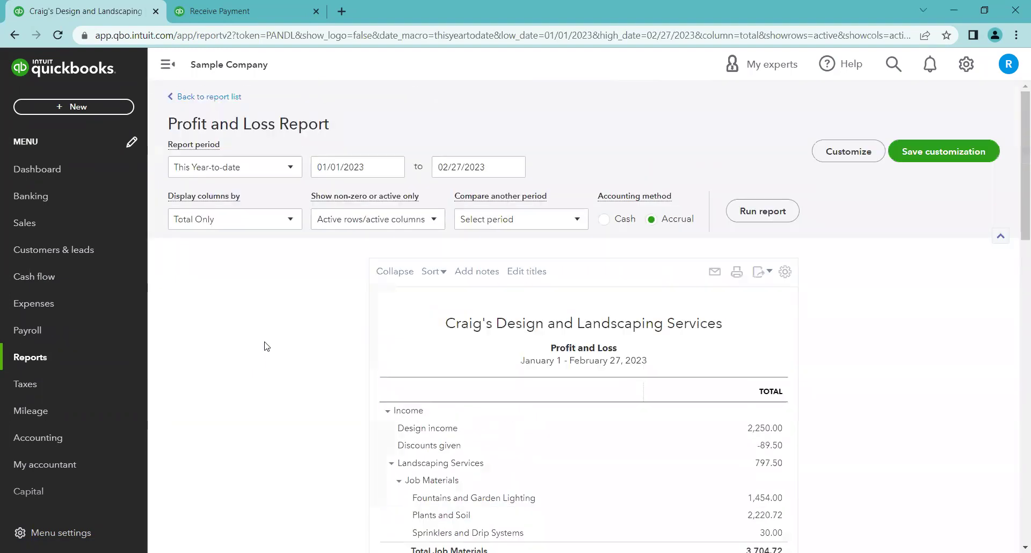
pyautogui.click(621, 220)
pyautogui.click(754, 215)
pyautogui.scroll(-3, 814, 324)
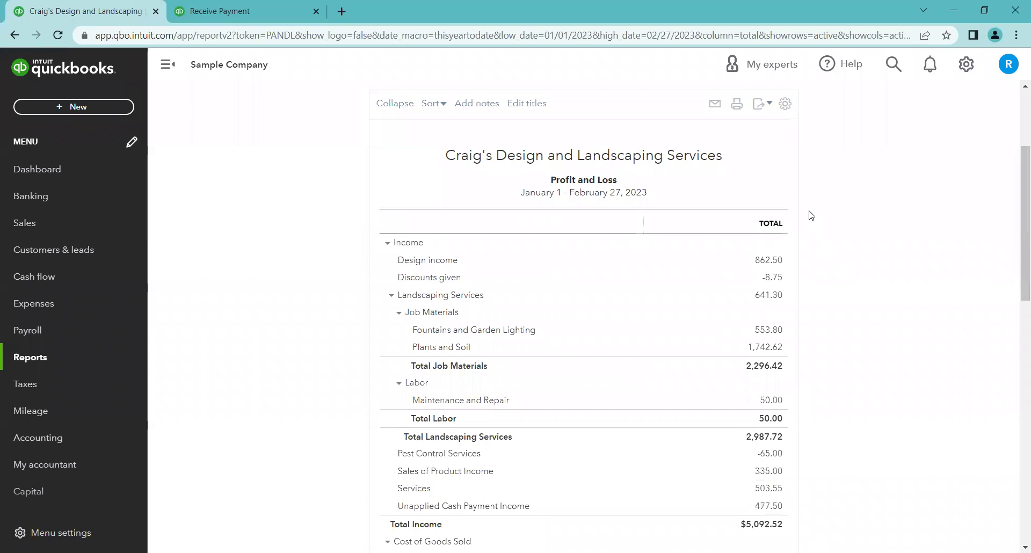
# Drill into the Unapplied Cash Payment Income amount and open the Freeman Sporting Goods payment dated 02/27/2023.
pyautogui.scroll(-1, 812, 216)
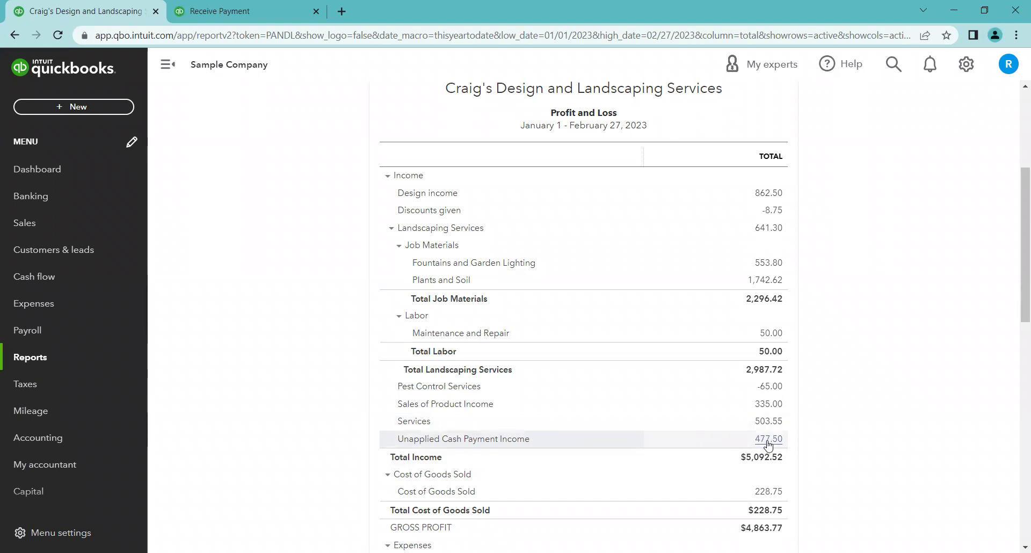
pyautogui.click(768, 441)
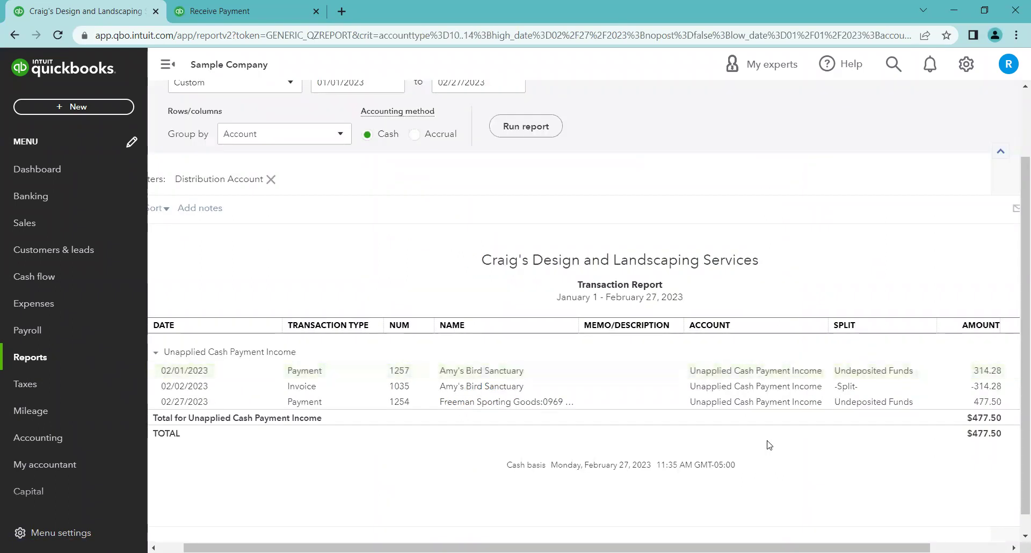
pyautogui.click(167, 65)
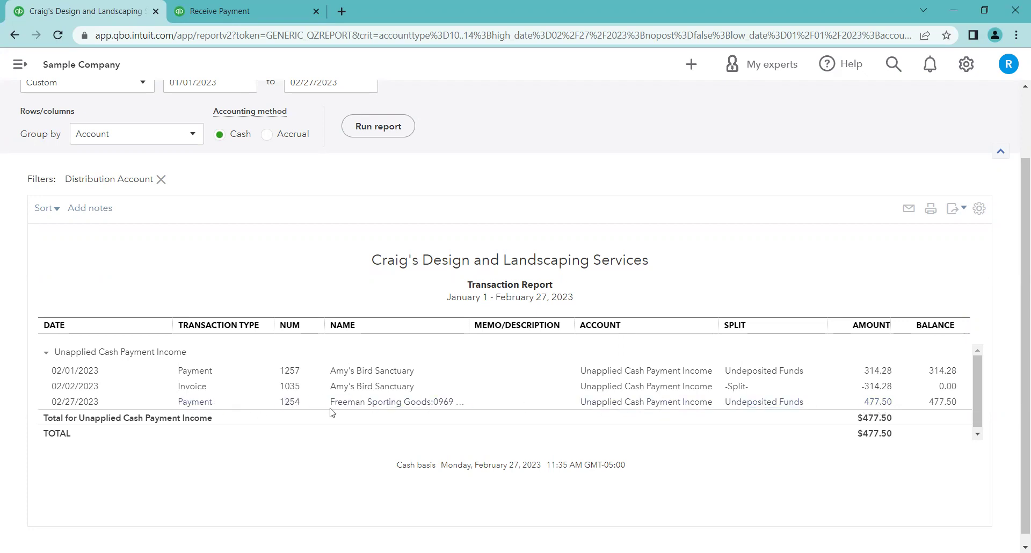
pyautogui.click(876, 403)
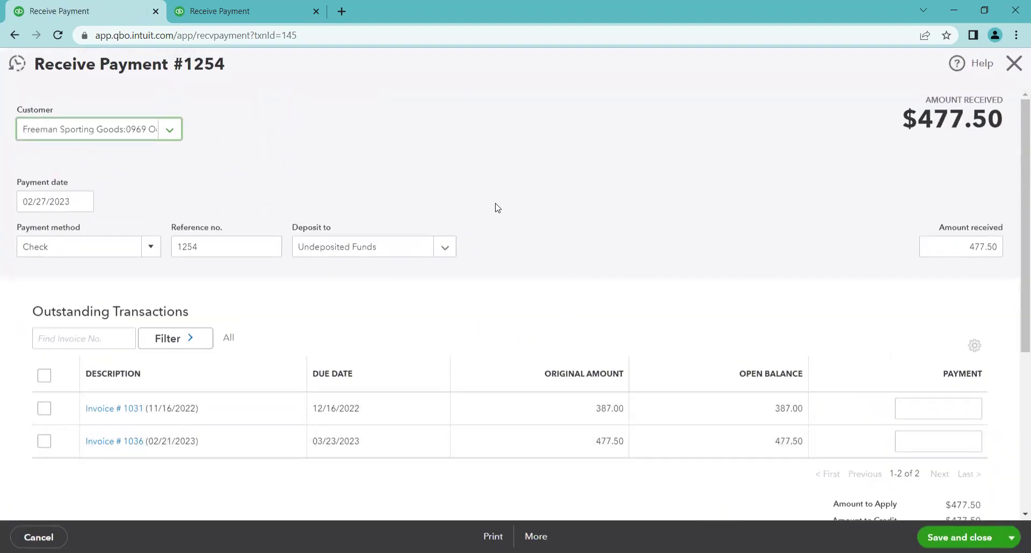
pyautogui.moveTo(36, 65); pyautogui.dragTo(174, 65)
pyautogui.click(273, 141)
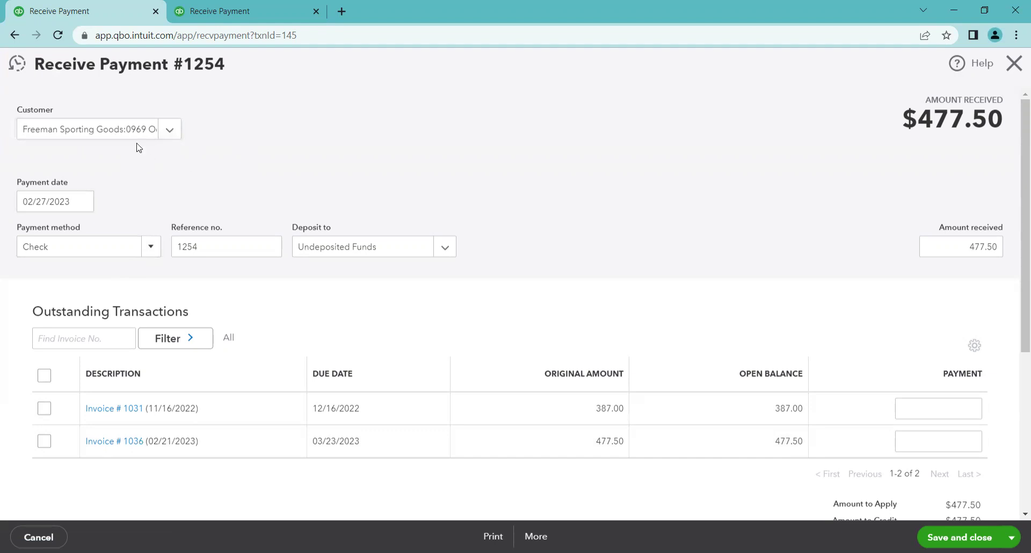
# Check which customer or sub-customer of Freeman Sporting Goods the payment is recorded under.
pyautogui.click(171, 134)
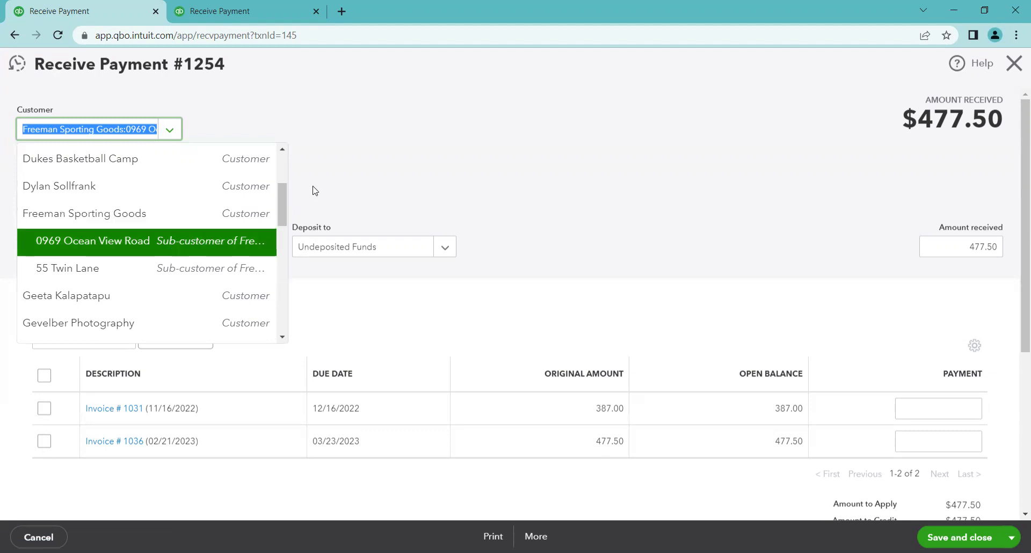
pyautogui.press('Tab')
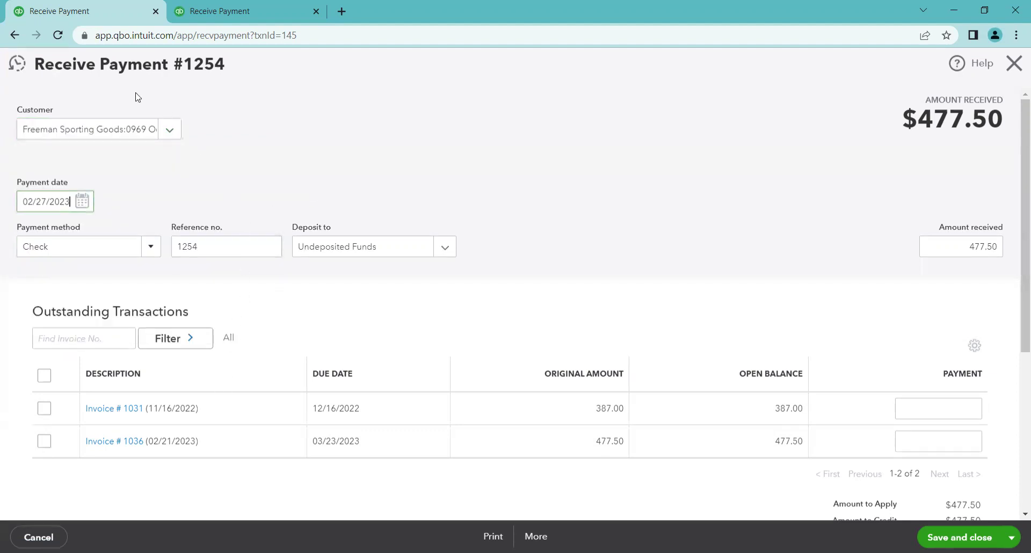
pyautogui.click(170, 131)
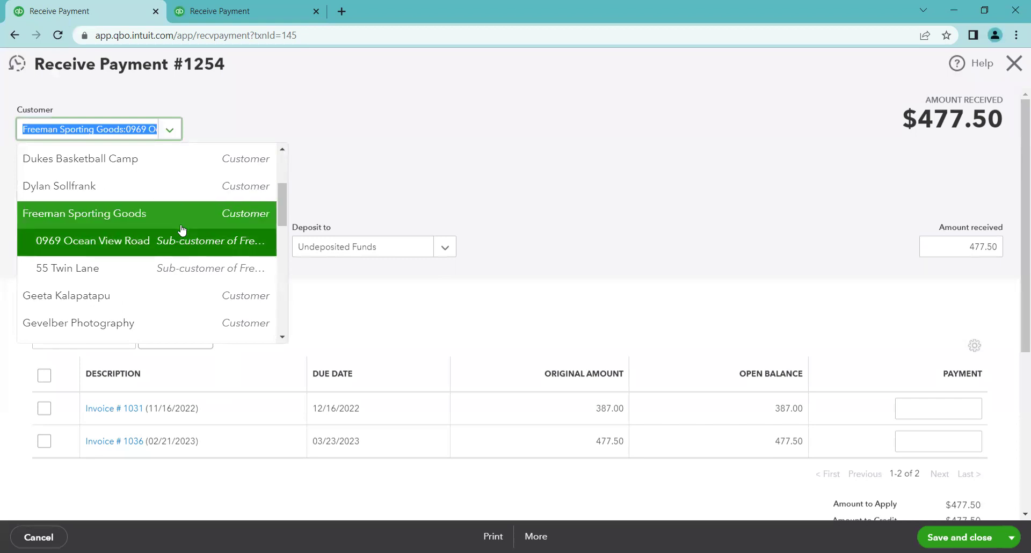
pyautogui.click(306, 204)
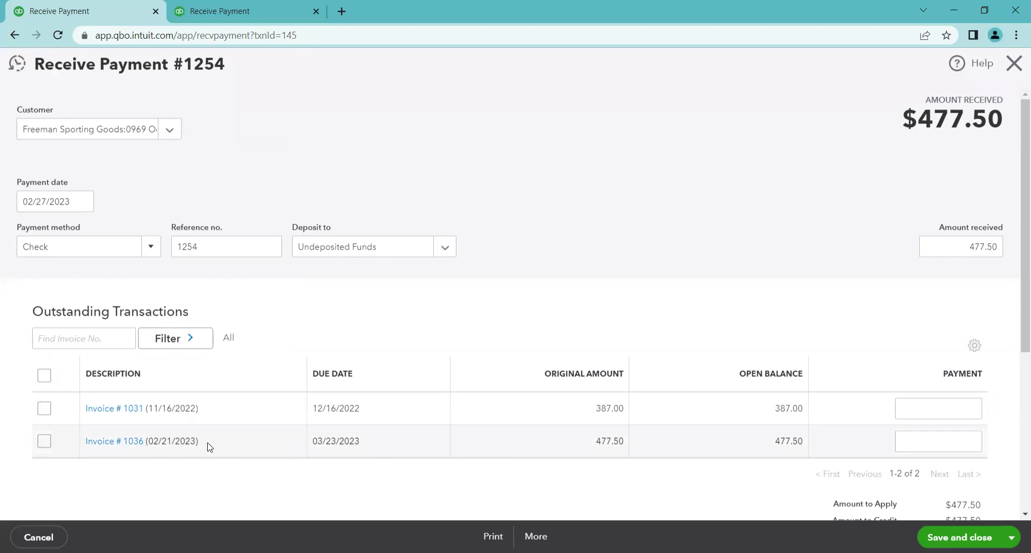
# Apply the Freeman Sporting Goods payment to Invoice # 1036 dated 02/21/2023 and save the payment.
pyautogui.click(44, 441)
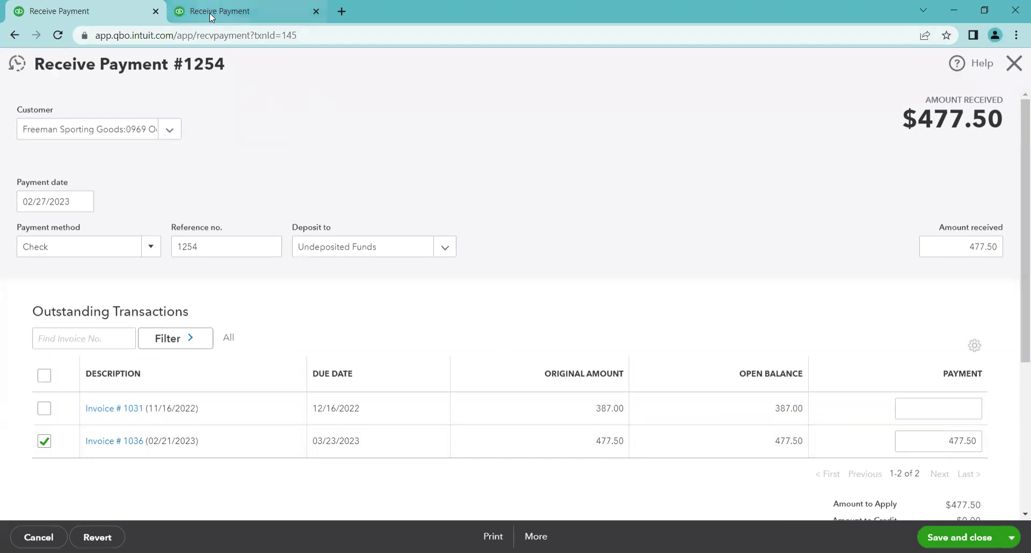
pyautogui.moveTo(211, 16)
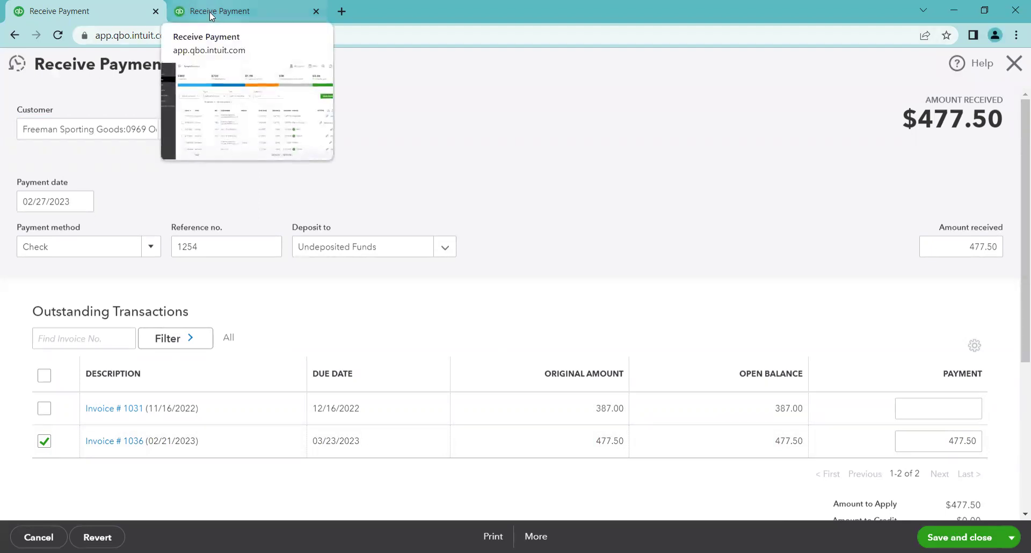
pyautogui.click(213, 14)
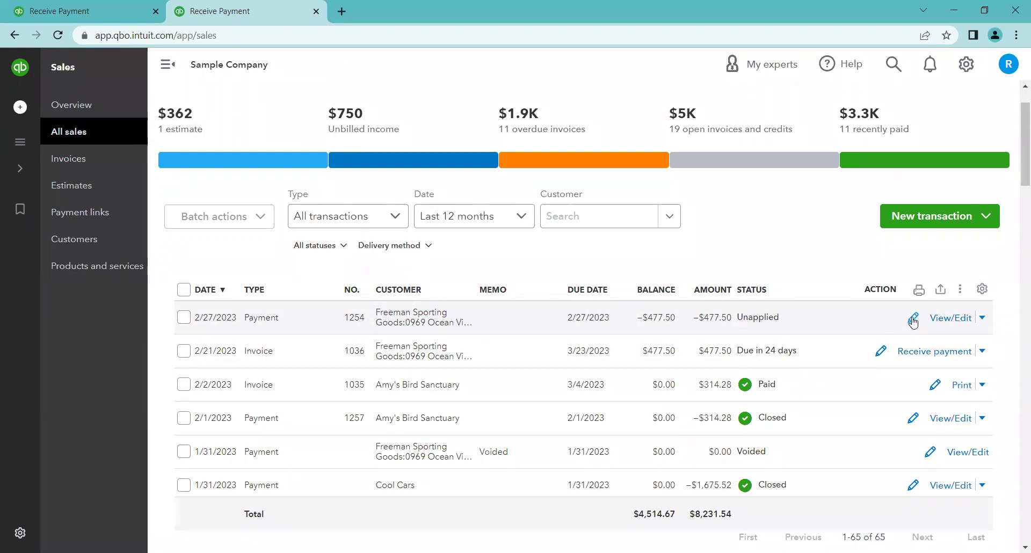
pyautogui.click(645, 322)
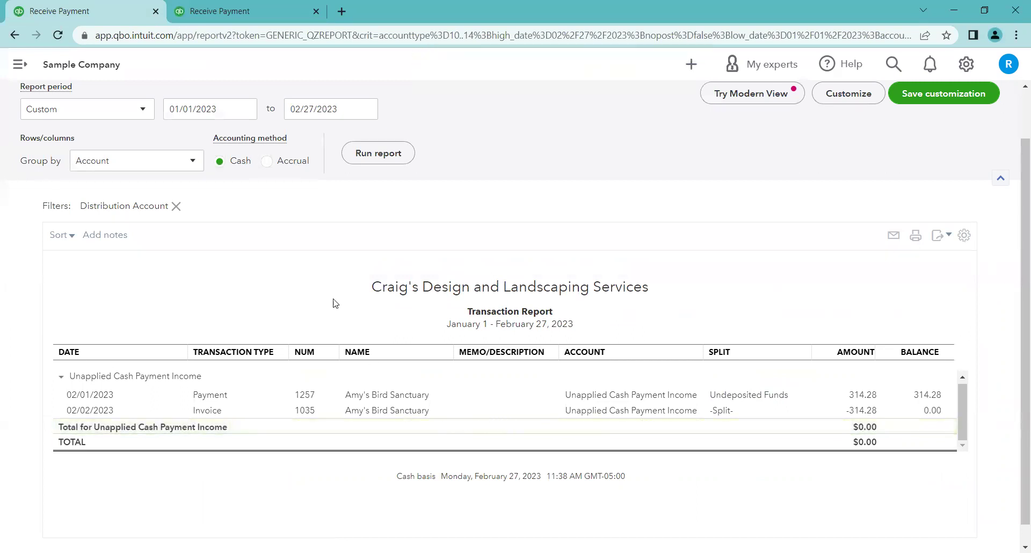
# Refresh the sales transactions list to check the status of the Freeman Sporting Goods payment and invoice, and return to the transaction report.
pyautogui.click(219, 10)
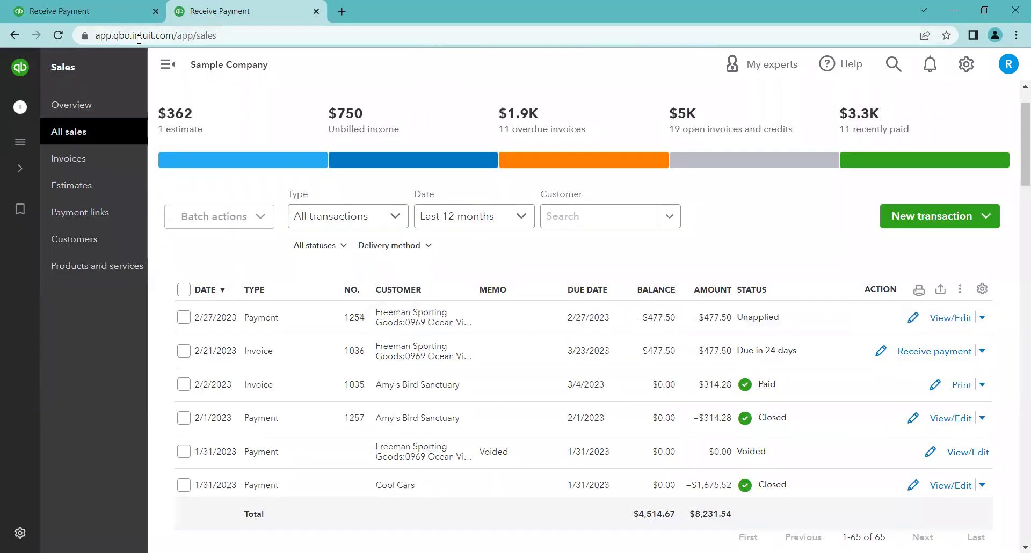
pyautogui.press('F5')
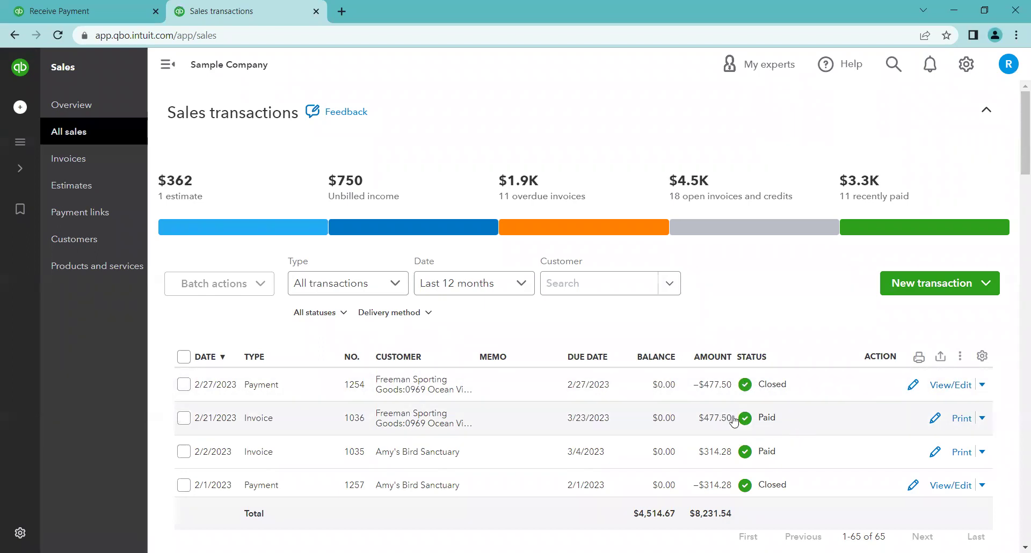
pyautogui.click(129, 12)
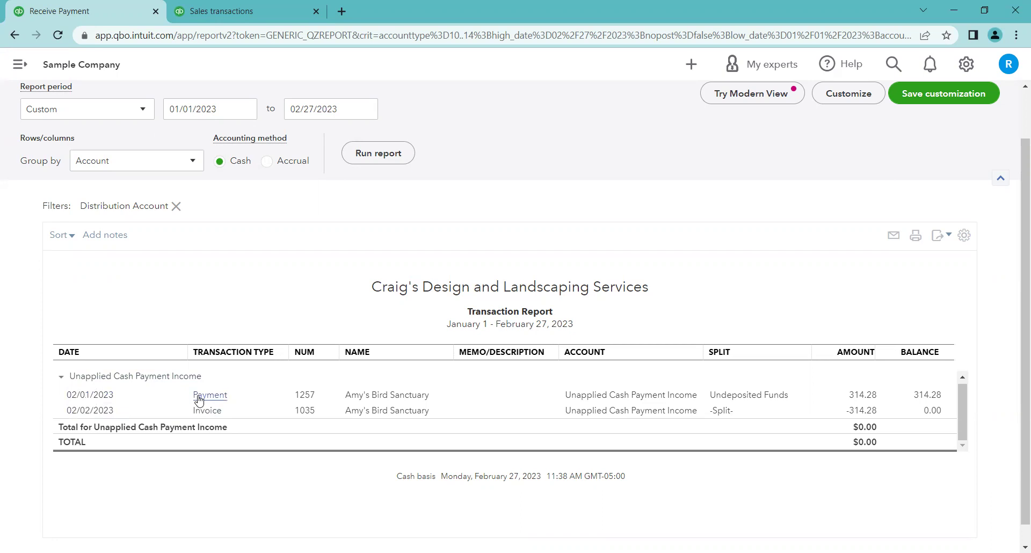
# Set the payment date of the Amy's Bird Sanctuary payment to 02/09/2023 and save the change.
pyautogui.click(860, 396)
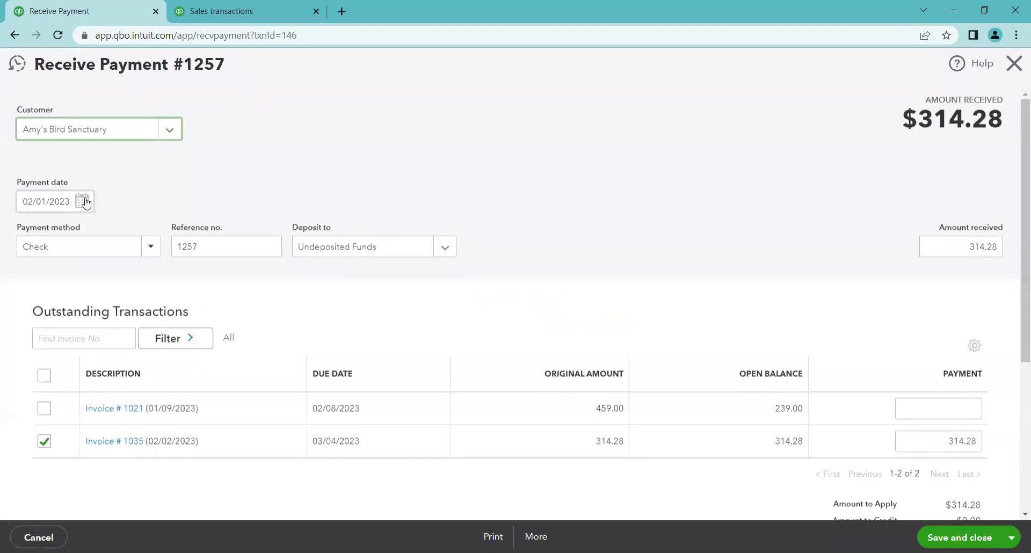
pyautogui.click(83, 202)
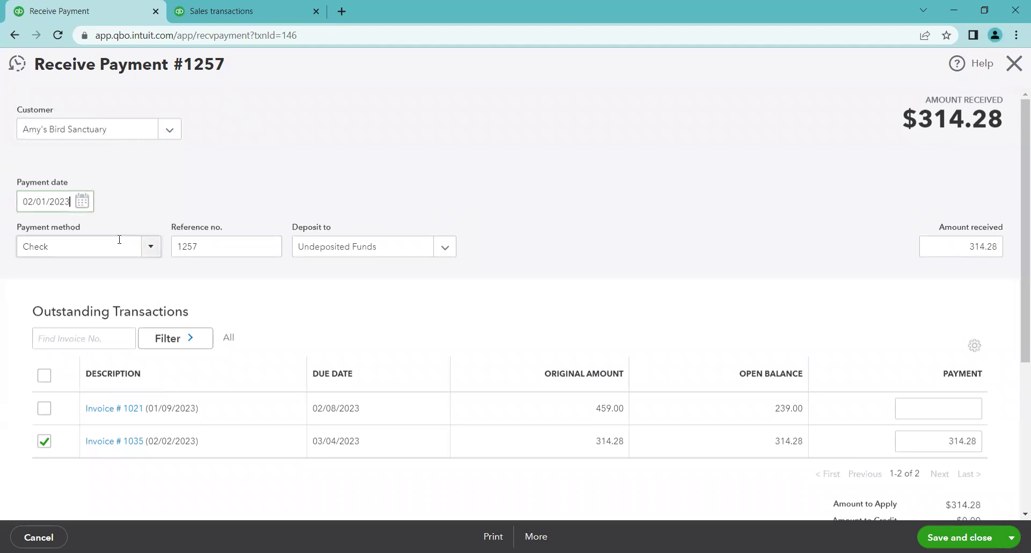
pyautogui.click(82, 203)
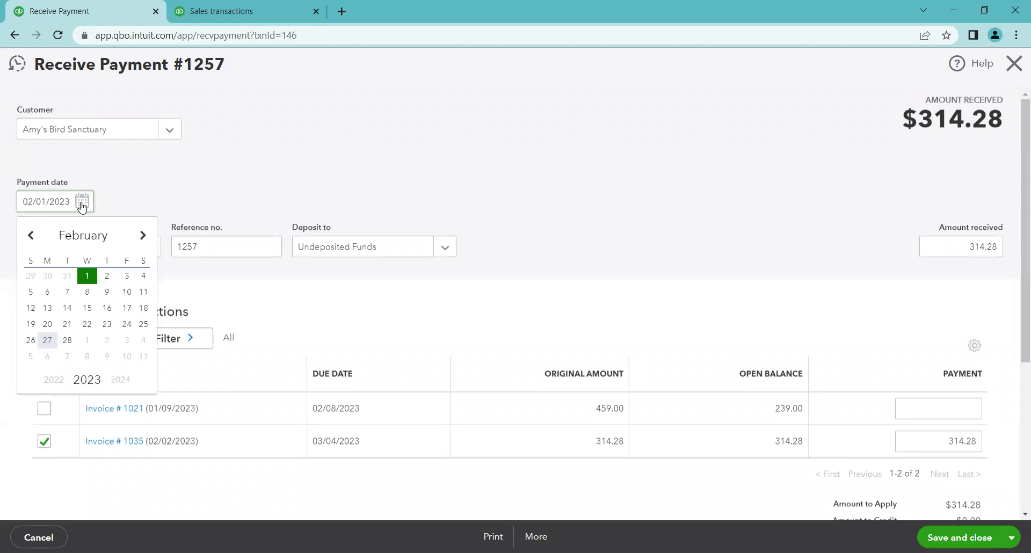
pyautogui.click(106, 292)
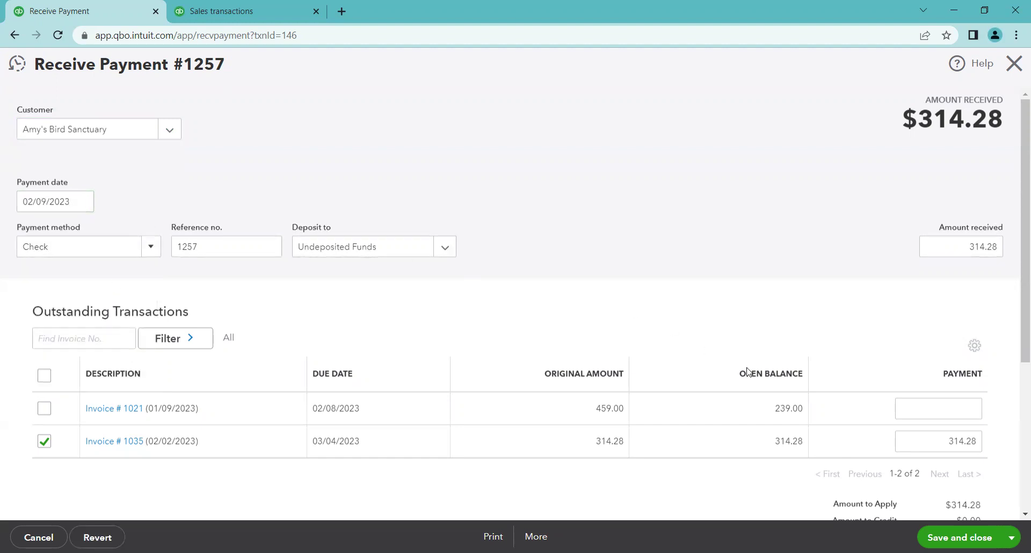
pyautogui.click(937, 537)
pyautogui.click(652, 336)
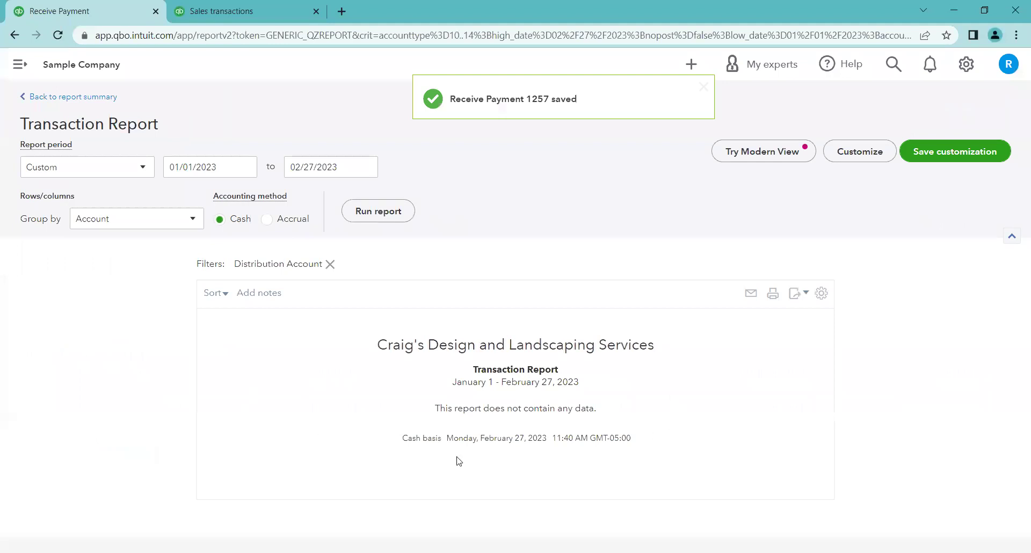
# Return to the cash-basis Profit and Loss summary and examine its income section for unapplied cash payment income.
pyautogui.click(86, 97)
pyautogui.scroll(-4, 558, 386)
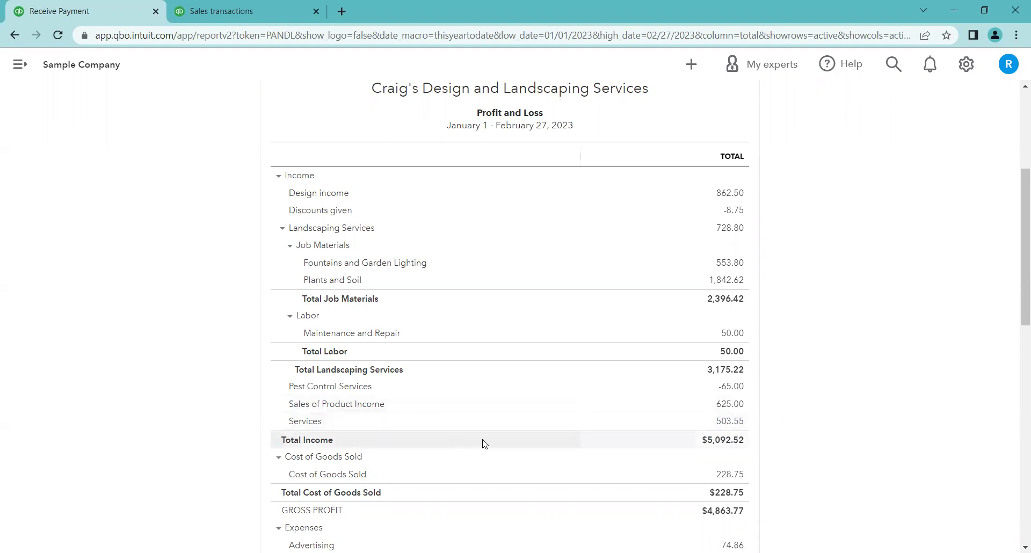
# Run the Profit and Loss report with the Accrual accounting method and examine its income section.
pyautogui.scroll(5, 774, 400)
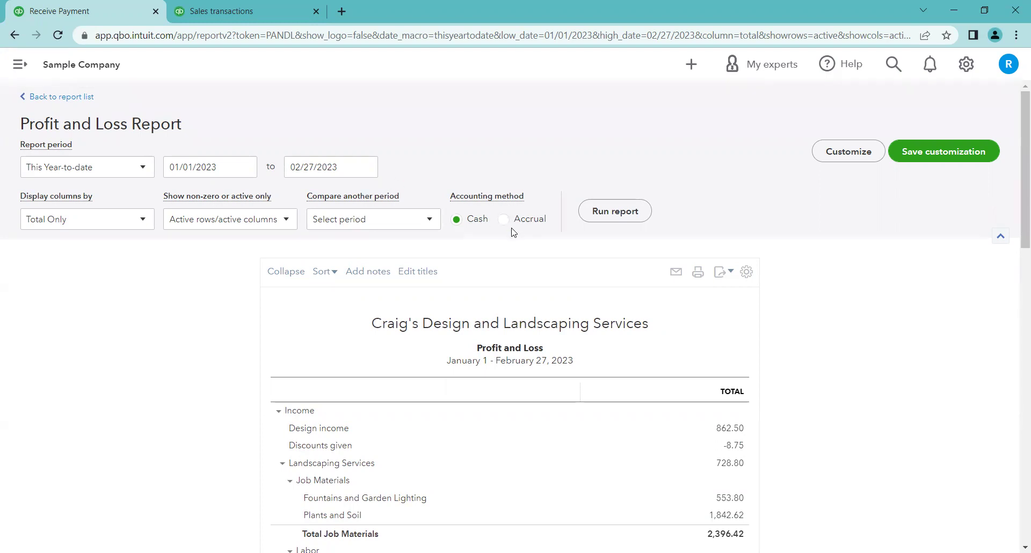
pyautogui.click(505, 221)
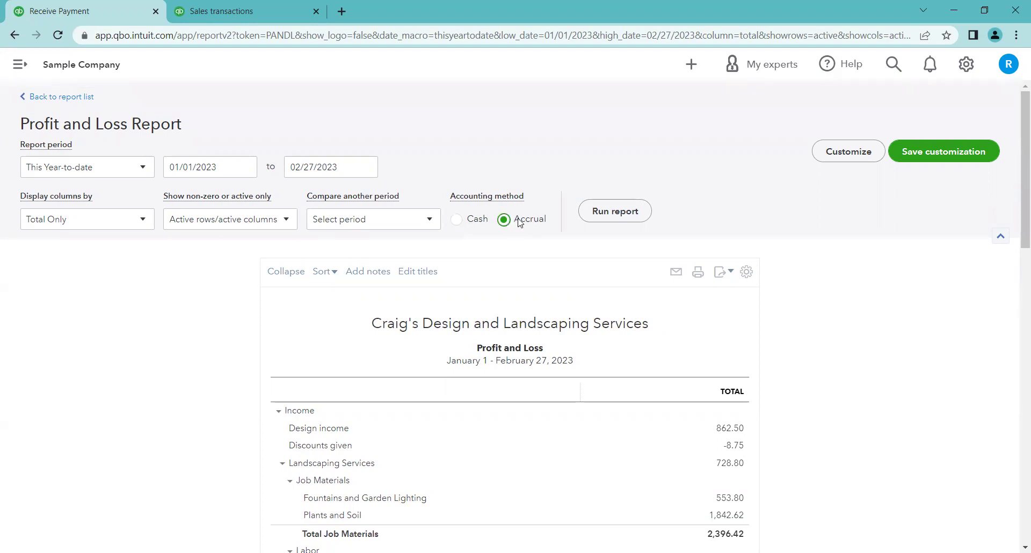
pyautogui.click(621, 214)
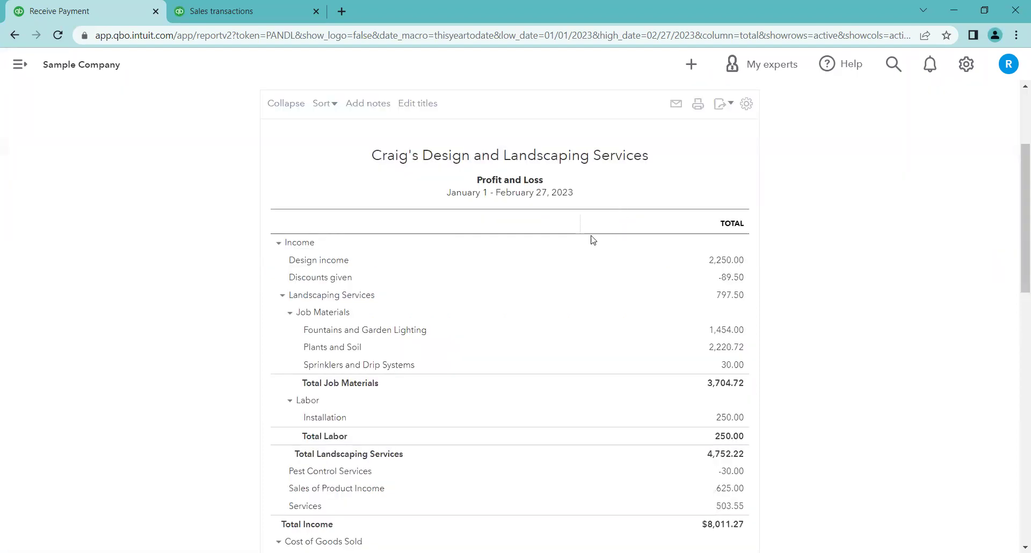
pyautogui.scroll(-1, 537, 279)
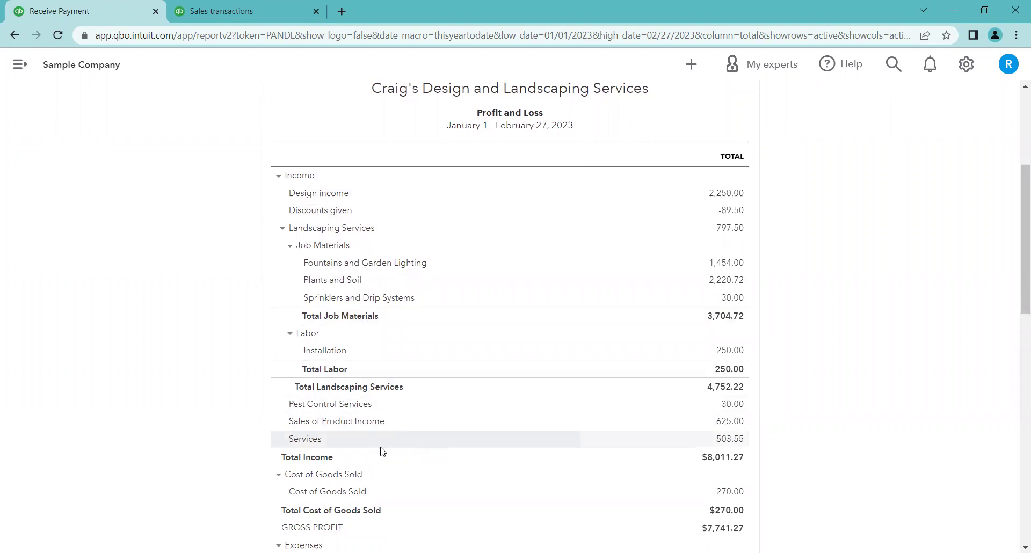
pyautogui.scroll(1, 646, 408)
pyautogui.scroll(3, 651, 294)
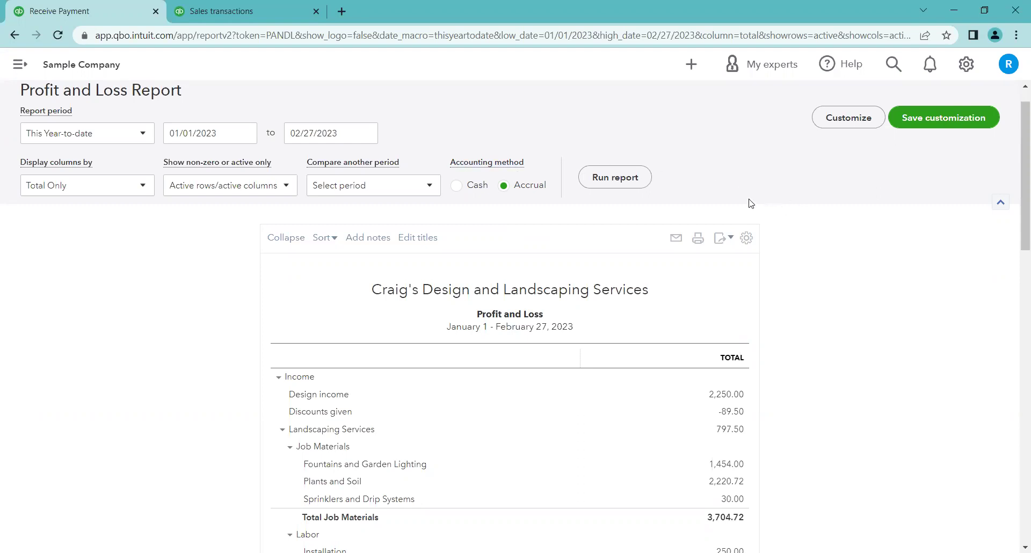
pyautogui.scroll(-2, 787, 283)
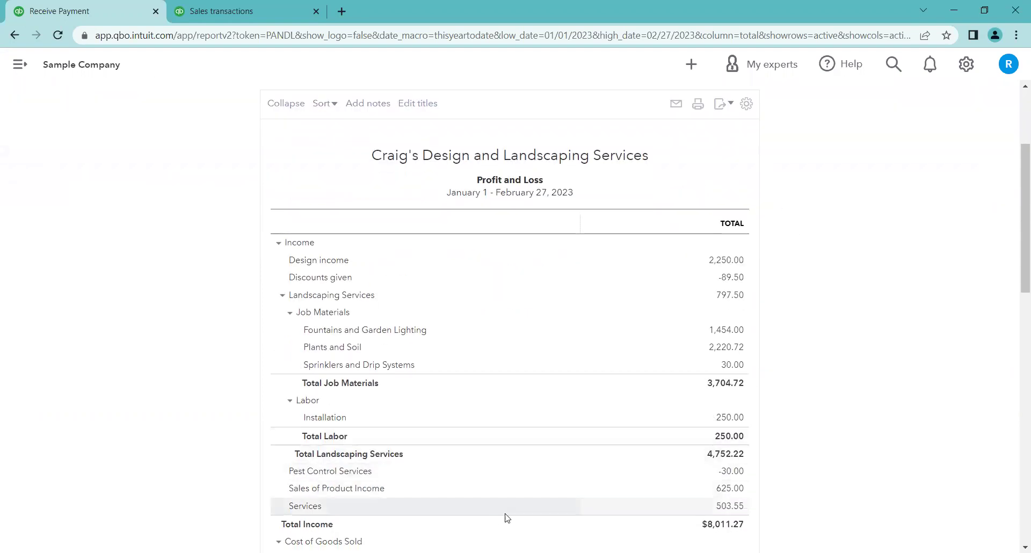
pyautogui.scroll(3, 766, 304)
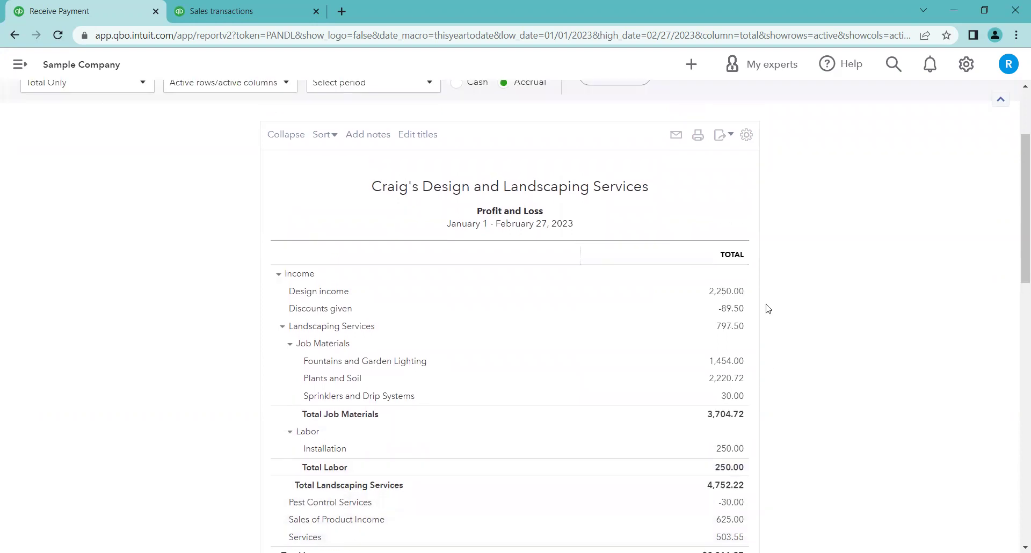
pyautogui.scroll(-2, 800, 270)
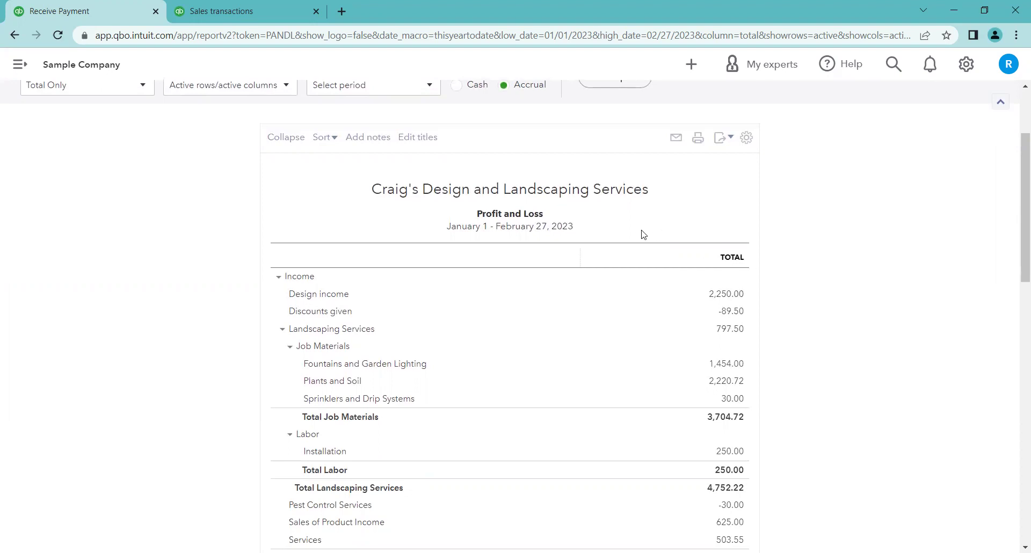
pyautogui.scroll(1, 564, 205)
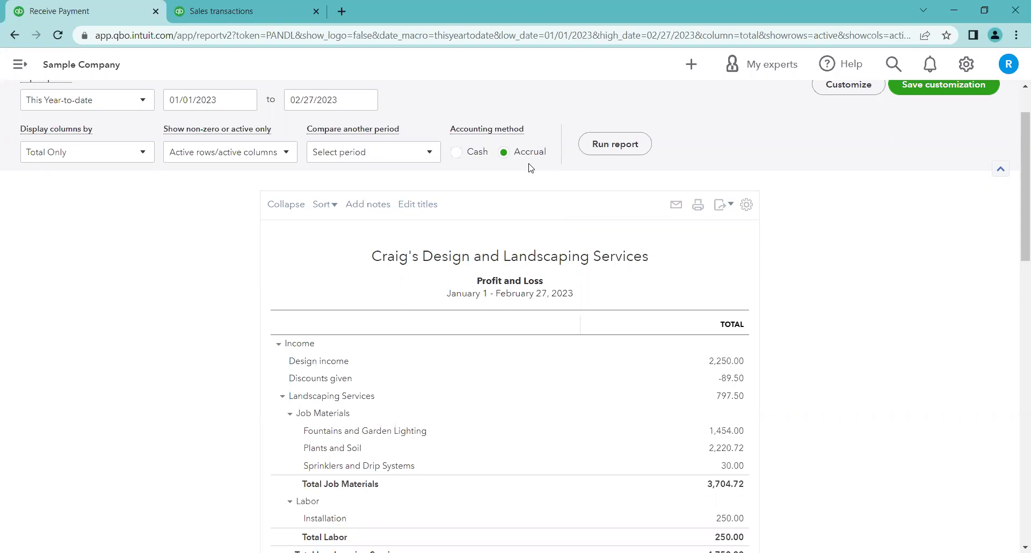
# Rerun the Profit and Loss report with the Cash accounting method and check its income section for unapplied cash payment income.
pyautogui.scroll(-1, 794, 359)
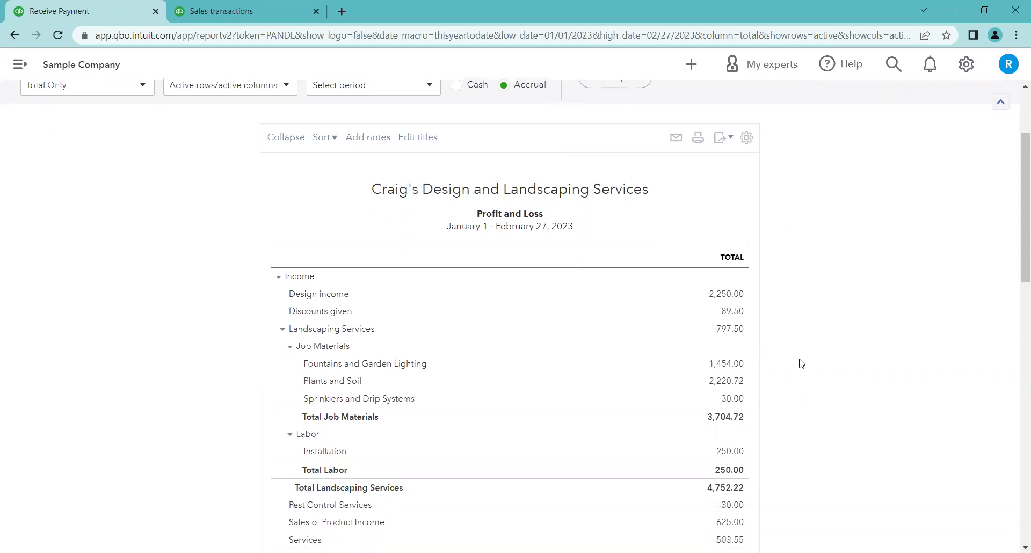
pyautogui.scroll(1, 794, 358)
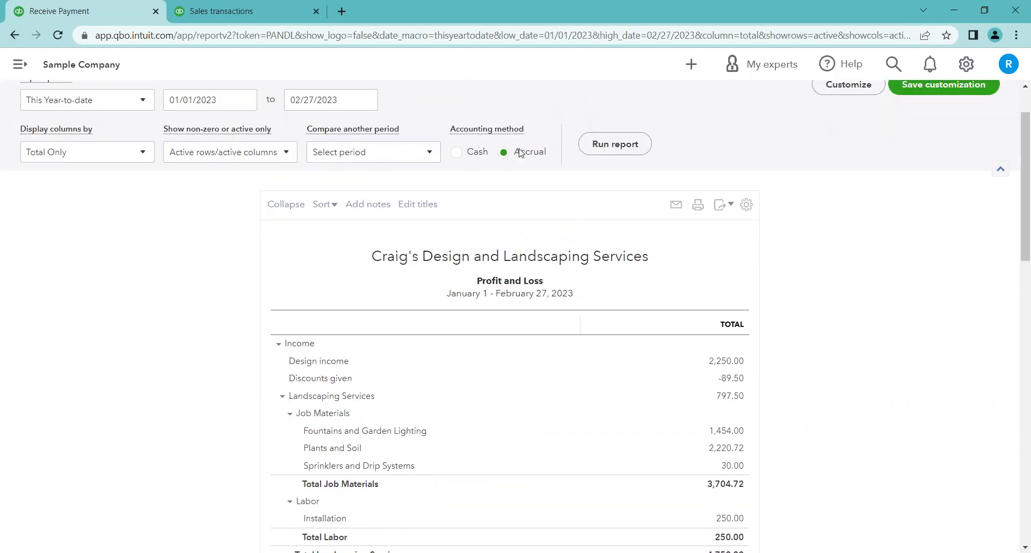
pyautogui.click(460, 155)
pyautogui.click(607, 145)
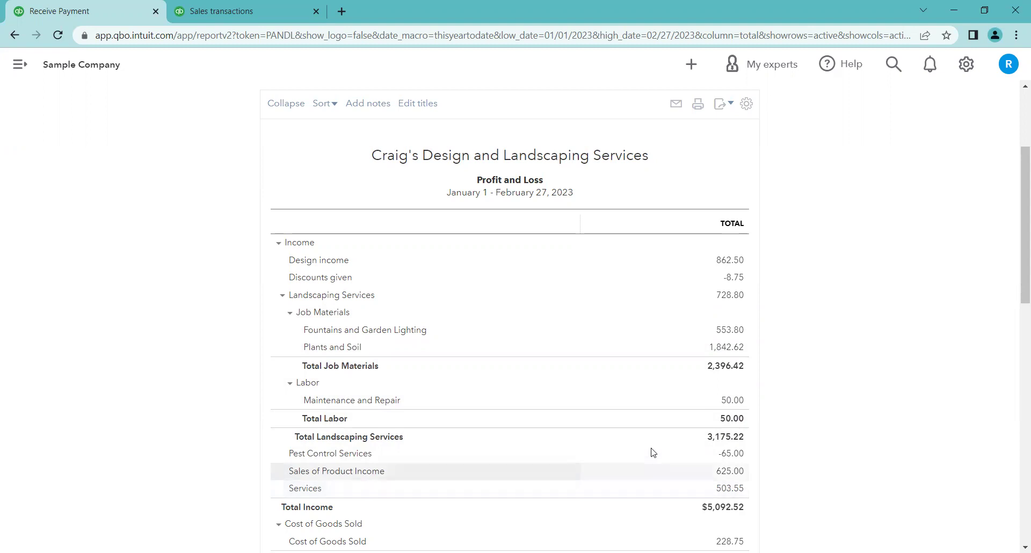
pyautogui.scroll(3, 737, 334)
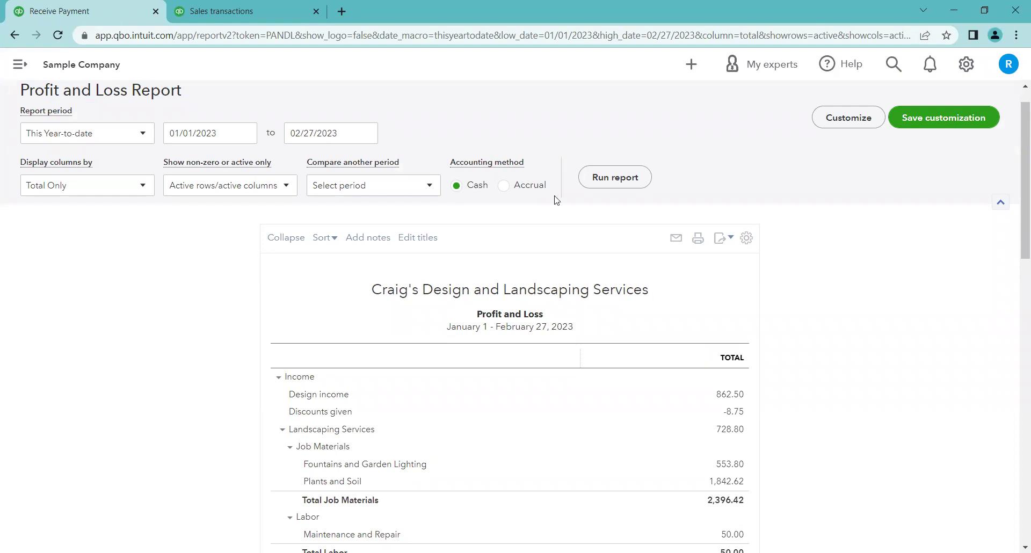
pyautogui.scroll(-3, 750, 378)
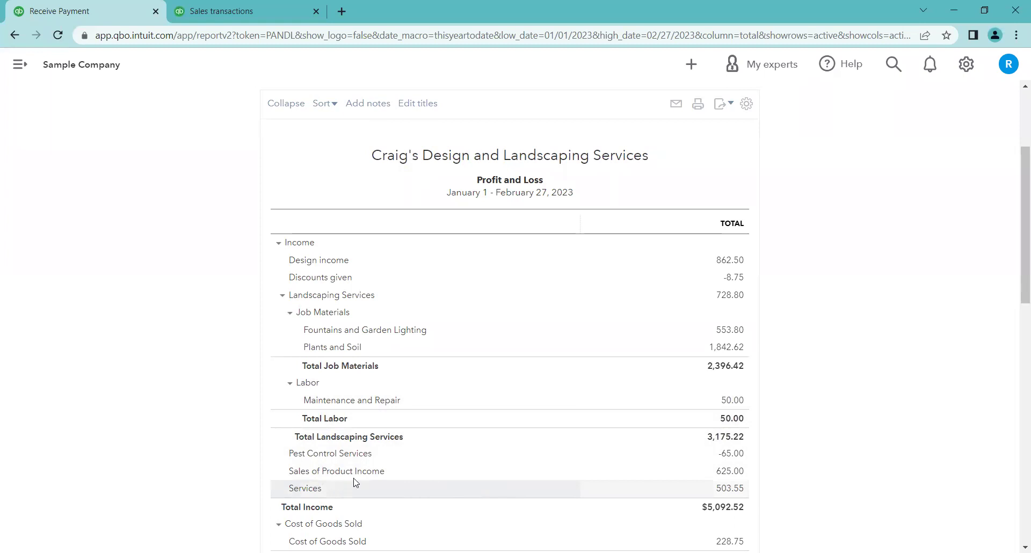
# Switch the Profit and Loss report back to the Accrual accounting method, rerun it, and review the income lines for comparison.
pyautogui.scroll(3, 886, 339)
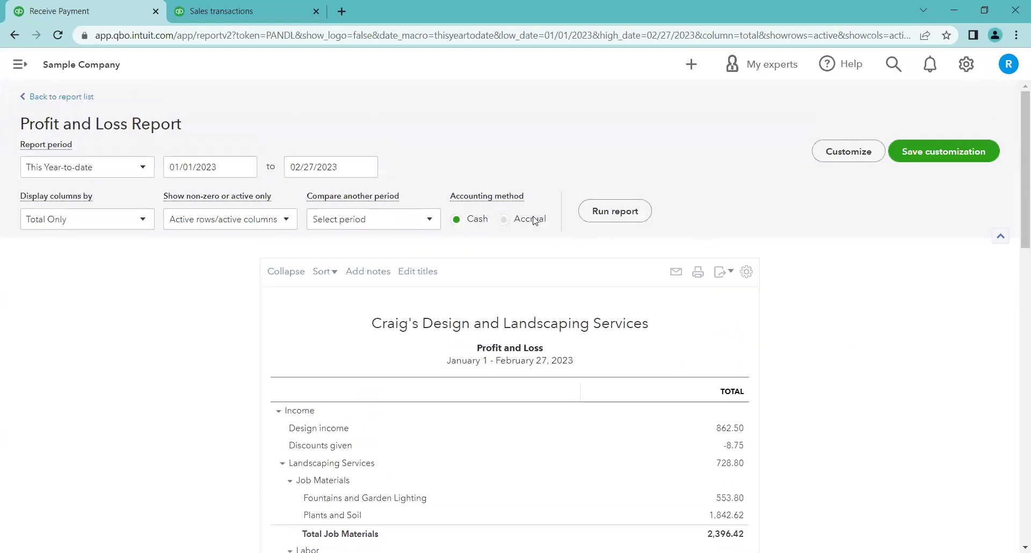
pyautogui.click(532, 219)
pyautogui.click(609, 212)
pyautogui.scroll(-3, 799, 290)
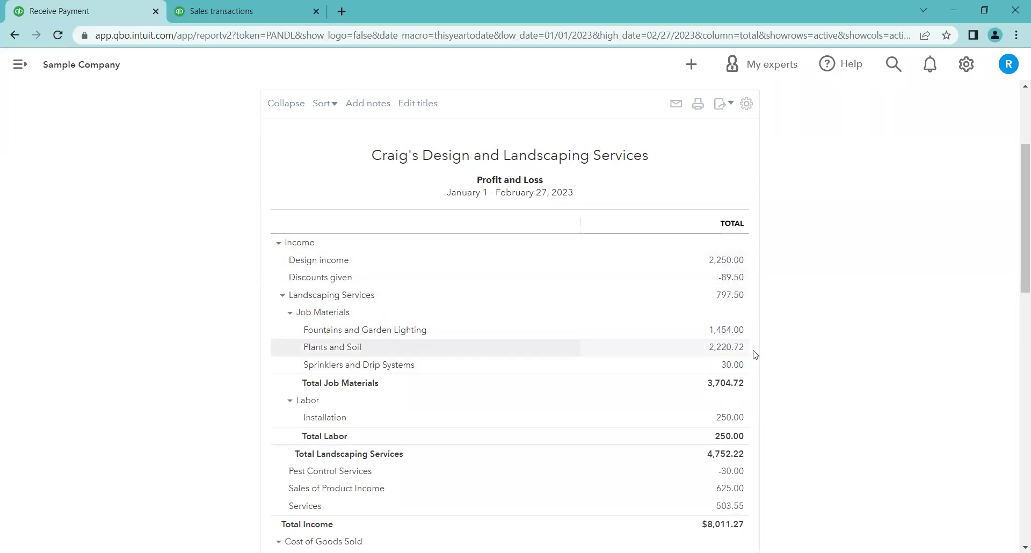
pyautogui.scroll(3, 815, 301)
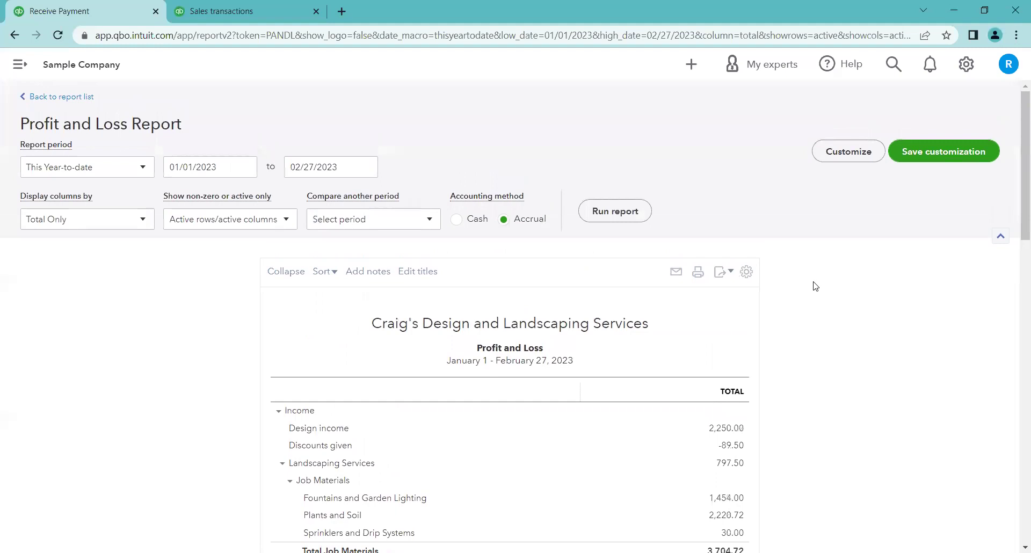